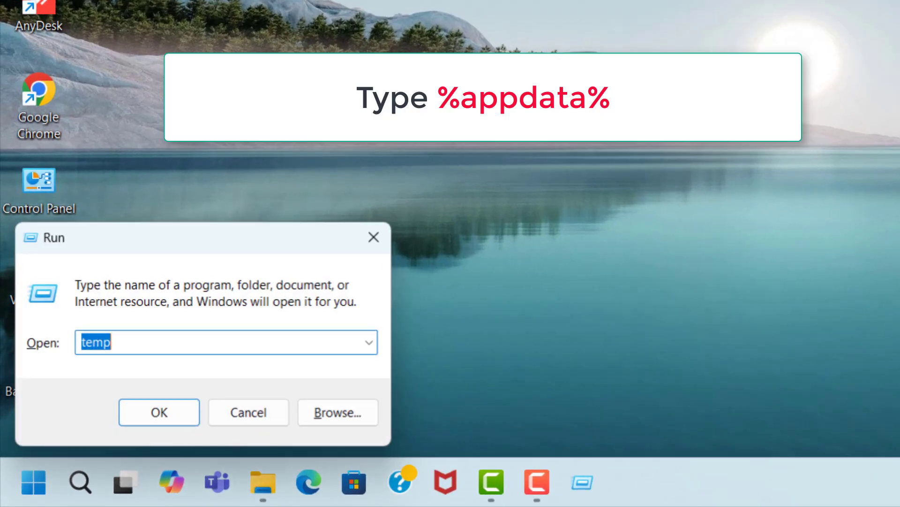
Open the roaming application data folder by running %appdata%
{"action": "type", "text": "%appd"}
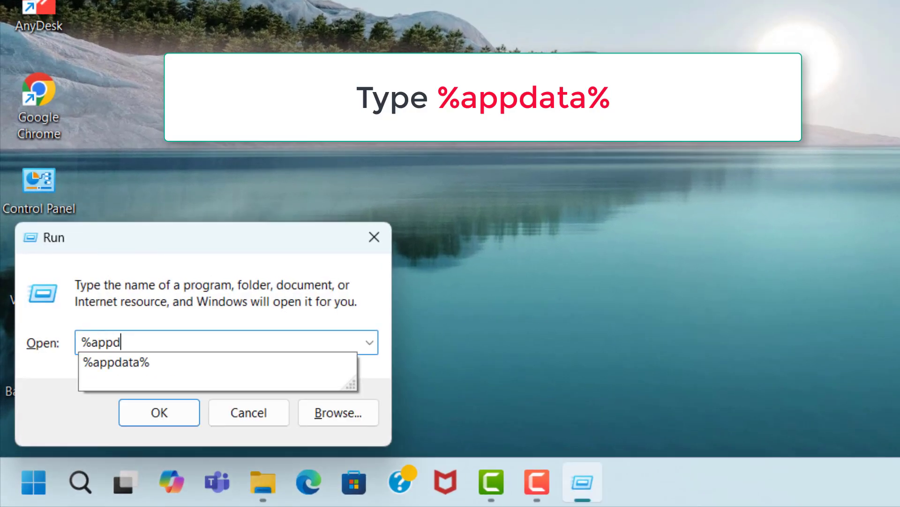
{"action": "type", "text": "ata%"}
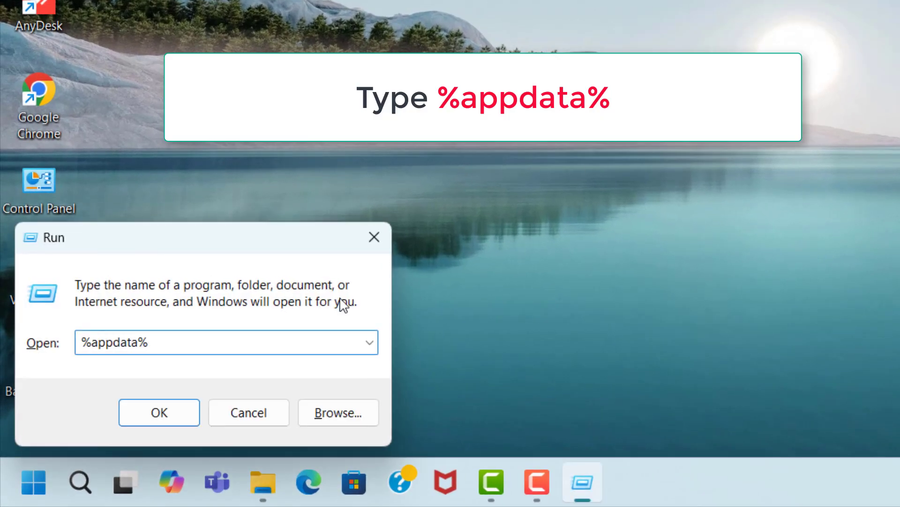
{"action": "left_click", "coordinate": [176, 415]}
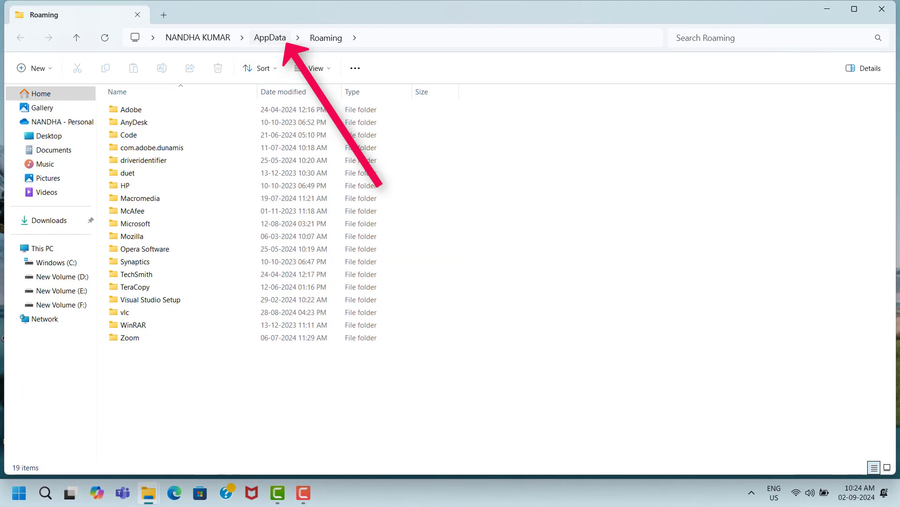
Go up to the AppData folder, open its Local folder and open the Temp folder inside it
{"action": "left_click", "coordinate": [280, 41]}
{"action": "left_click", "coordinate": [113, 114]}
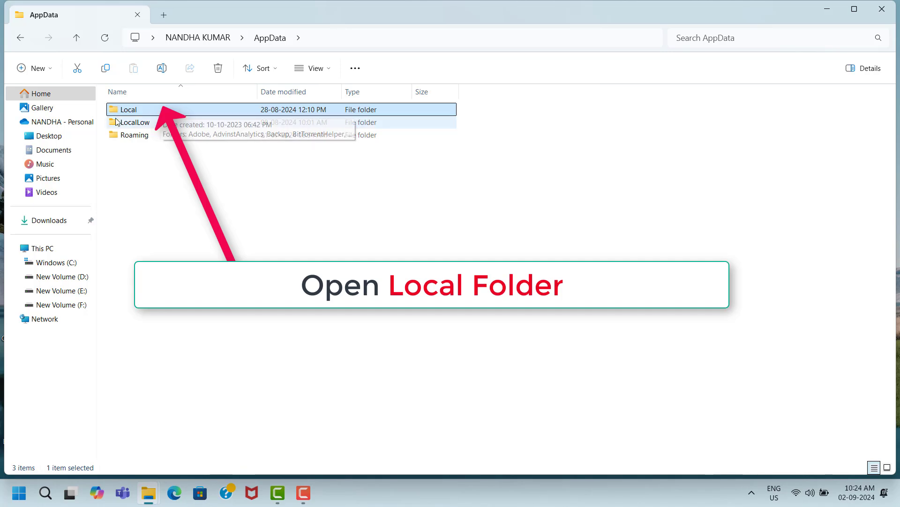
{"action": "double_click", "coordinate": [155, 113]}
{"action": "scroll", "coordinate": [152, 188], "scroll_direction": "down", "scroll_amount": 2}
{"action": "left_click", "coordinate": [141, 417]}
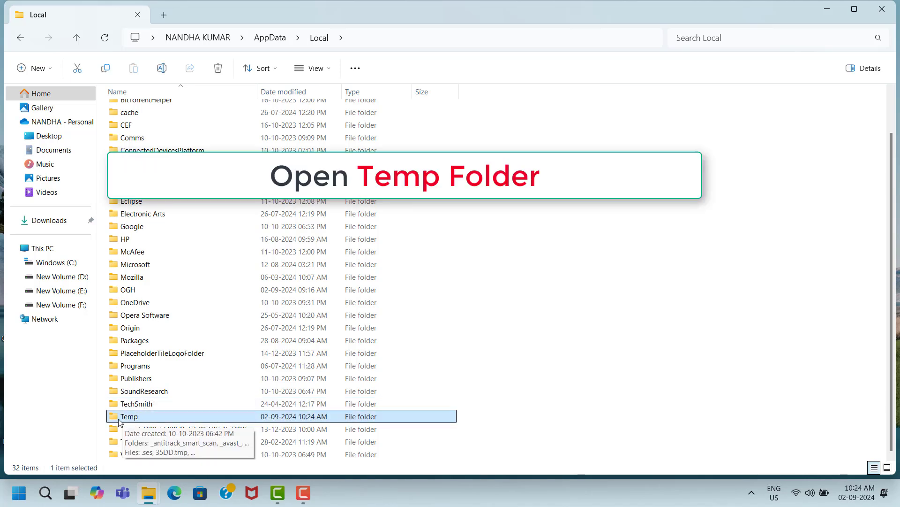
{"action": "double_click", "coordinate": [147, 417]}
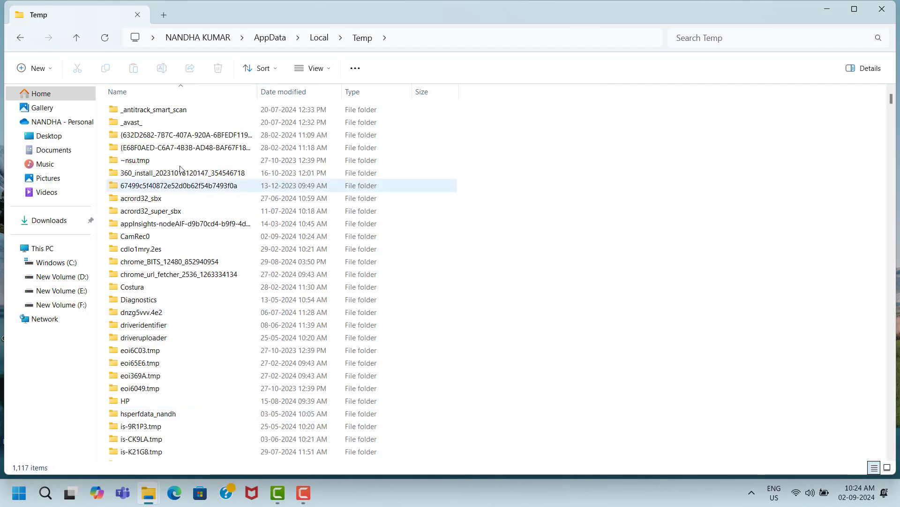
Select all items in the AppData Local Temp folder and bring up the actions available for them
{"action": "left_click", "coordinate": [192, 111]}
{"action": "key", "text": "ctrl+a"}
{"action": "right_click", "coordinate": [191, 110]}
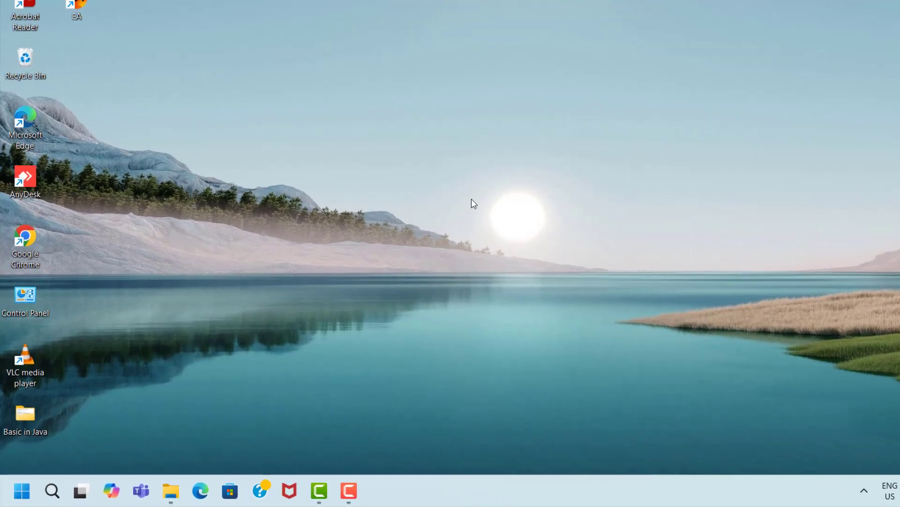
Open the Windows Temp folder by running the command temp
{"action": "key", "text": "super+r"}
{"action": "type", "text": "temp"}
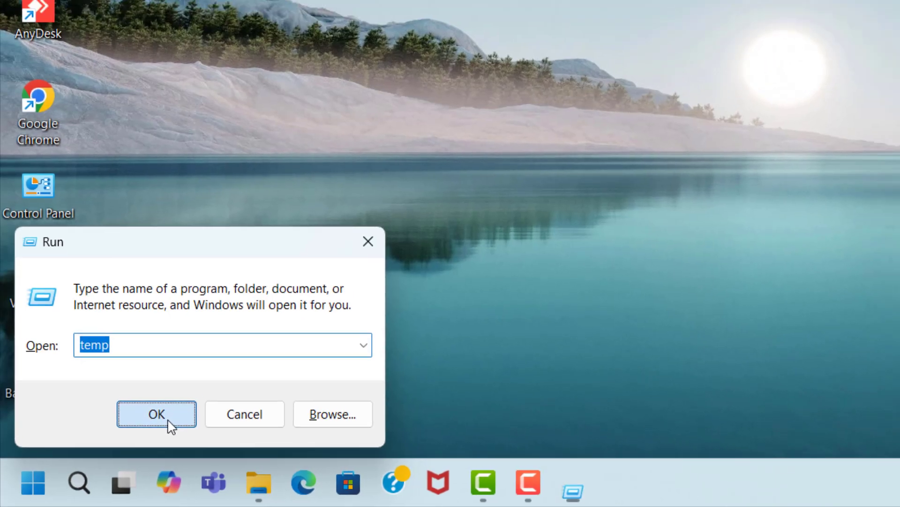
{"action": "left_click", "coordinate": [173, 413]}
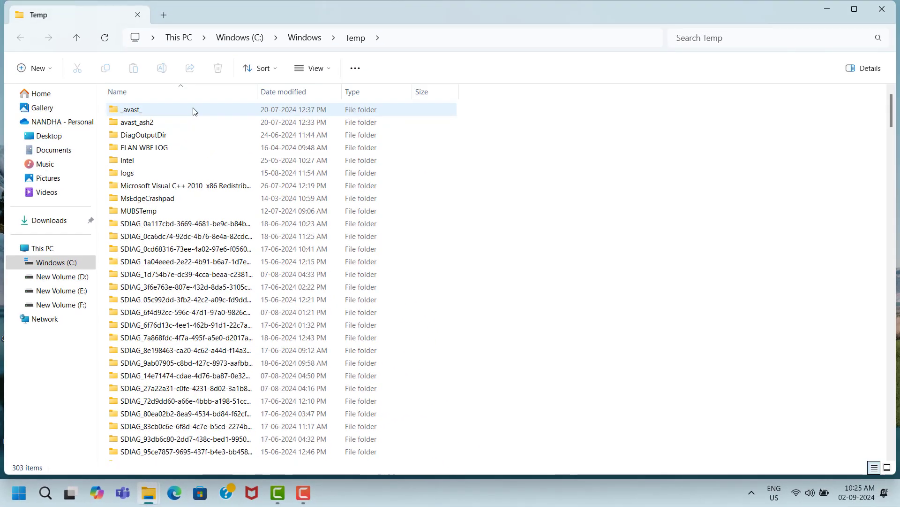
Select all items in the Windows Temp folder and bring up the actions available for them
{"action": "left_click", "coordinate": [195, 110]}
{"action": "key", "text": "ctrl+a"}
{"action": "right_click", "coordinate": [194, 109]}
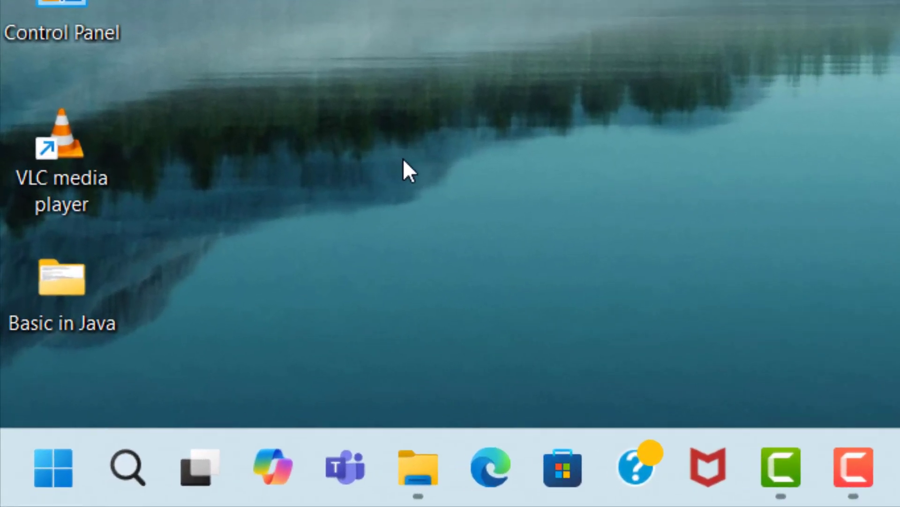
Find and open the Check for updates system setting, and start a check for Windows updates
{"action": "left_click", "coordinate": [111, 468]}
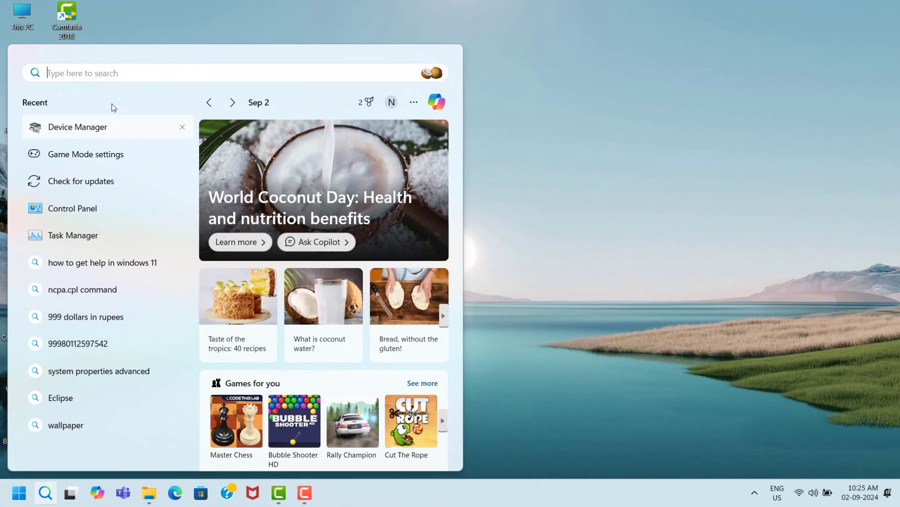
{"action": "type", "text": "c"}
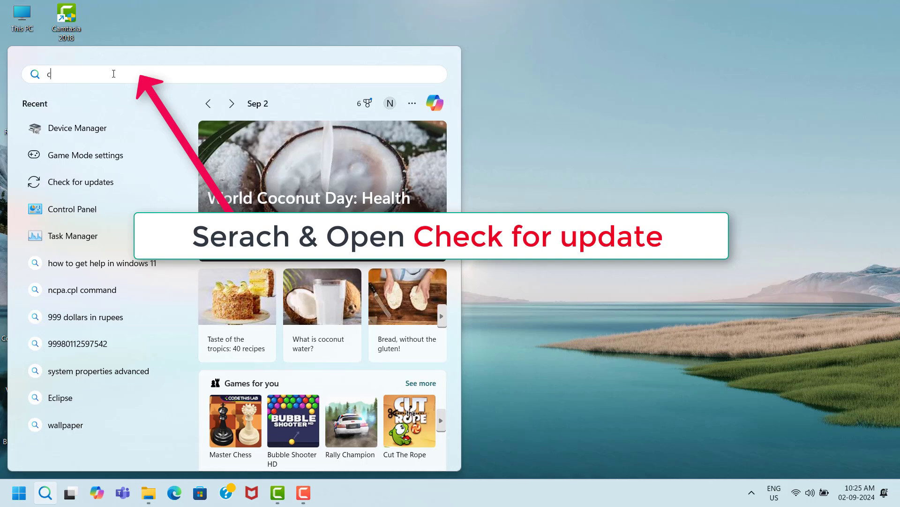
{"action": "type", "text": "he"}
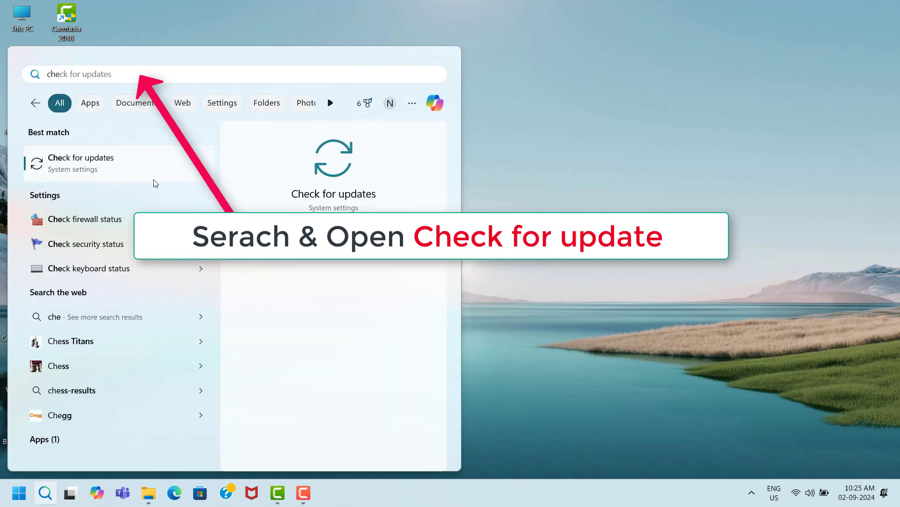
{"action": "left_click", "coordinate": [143, 173]}
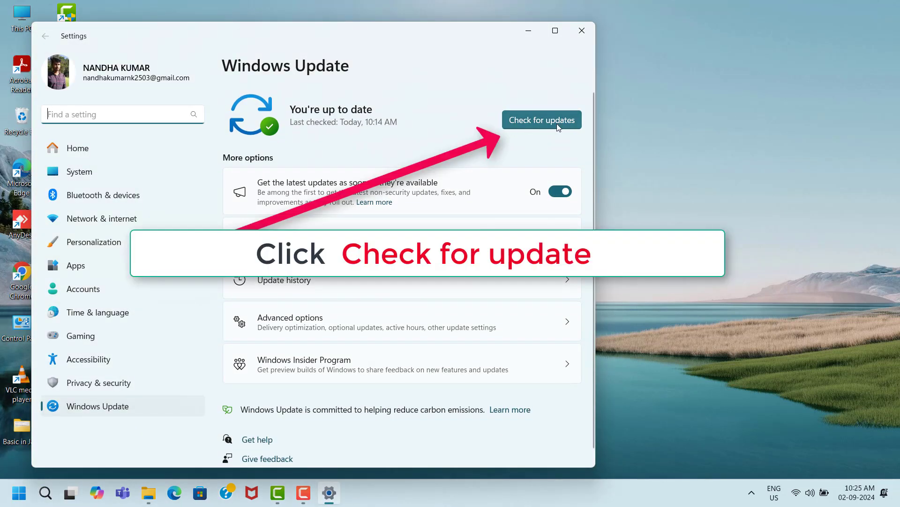
{"action": "left_click", "coordinate": [513, 124]}
{"action": "left_click", "coordinate": [541, 121]}
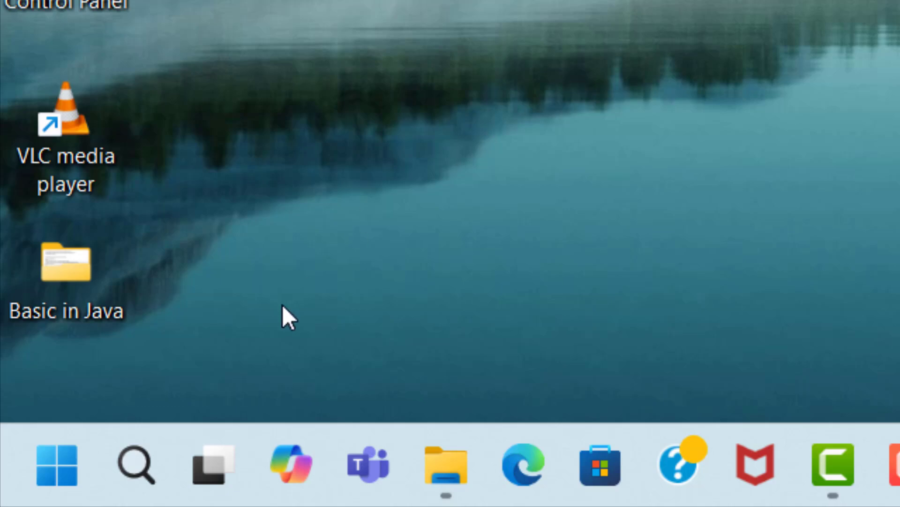
Find and open the Game Mode settings and turn Game Mode on
{"action": "left_click", "coordinate": [136, 465]}
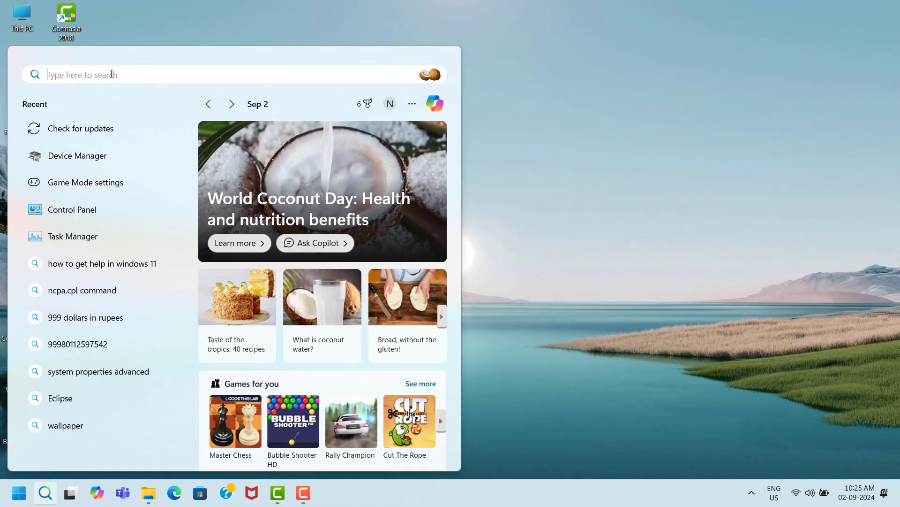
{"action": "type", "text": "game m"}
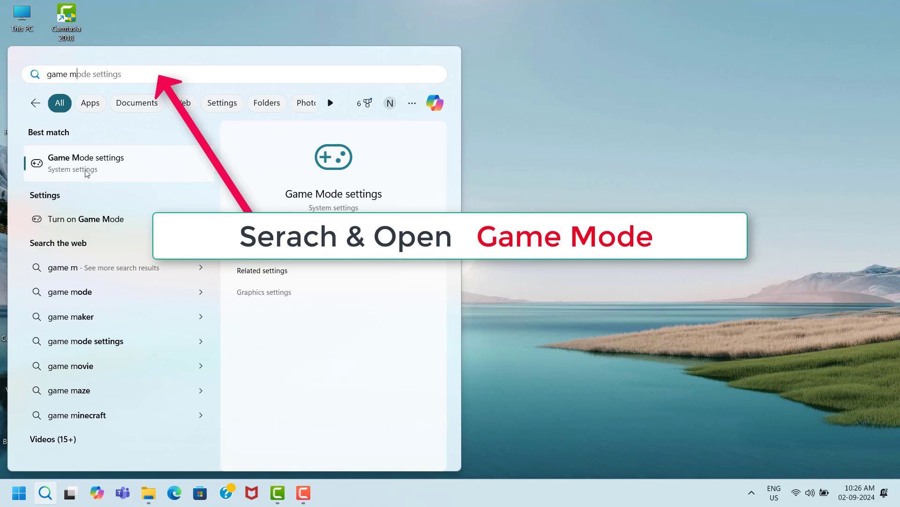
{"action": "left_click", "coordinate": [144, 173]}
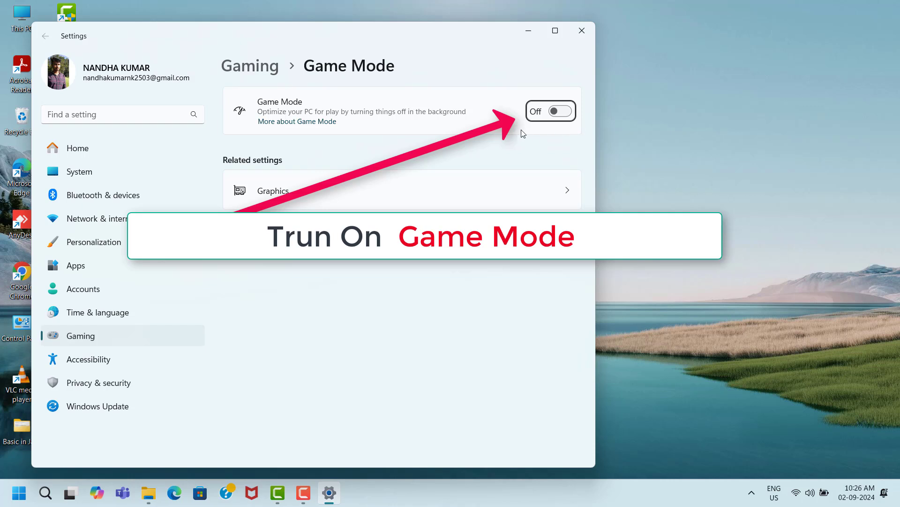
{"action": "left_click", "coordinate": [561, 112]}
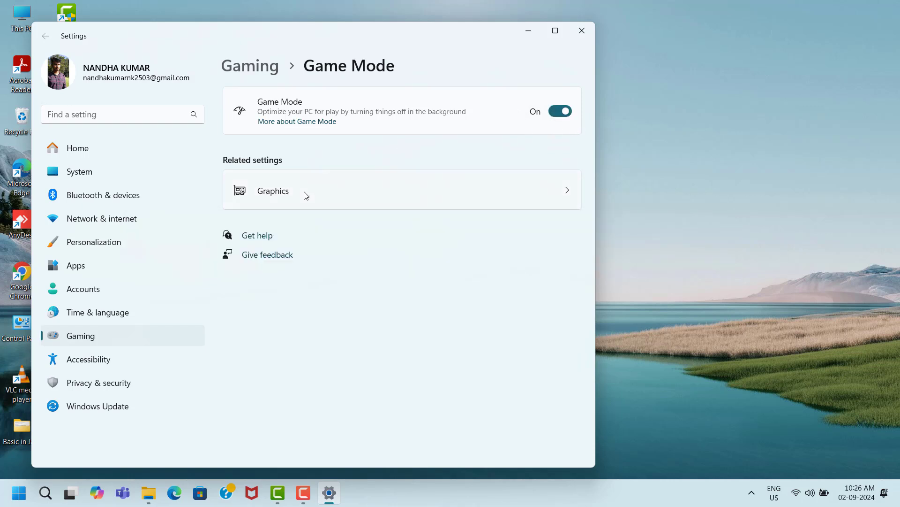
Open the default graphics settings from the related Graphics page and turn on Optimizations for windowed games
{"action": "left_click", "coordinate": [351, 192]}
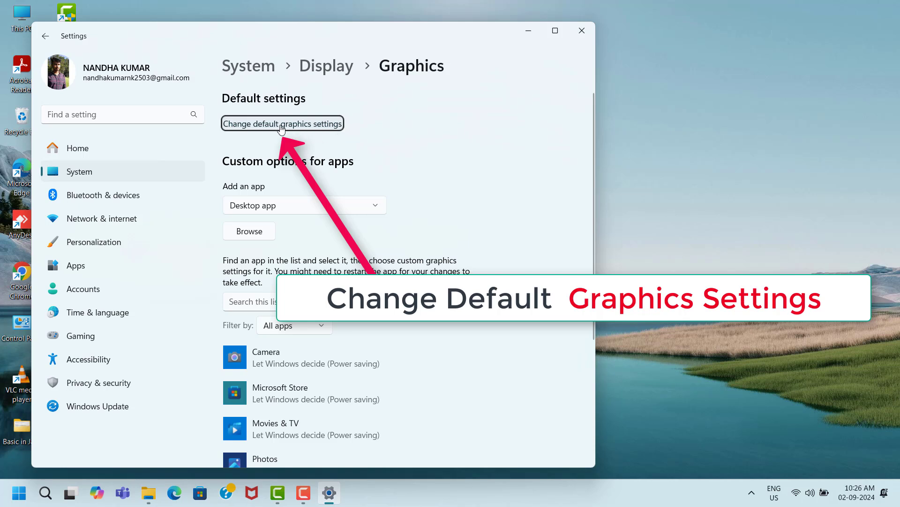
{"action": "left_click", "coordinate": [300, 126]}
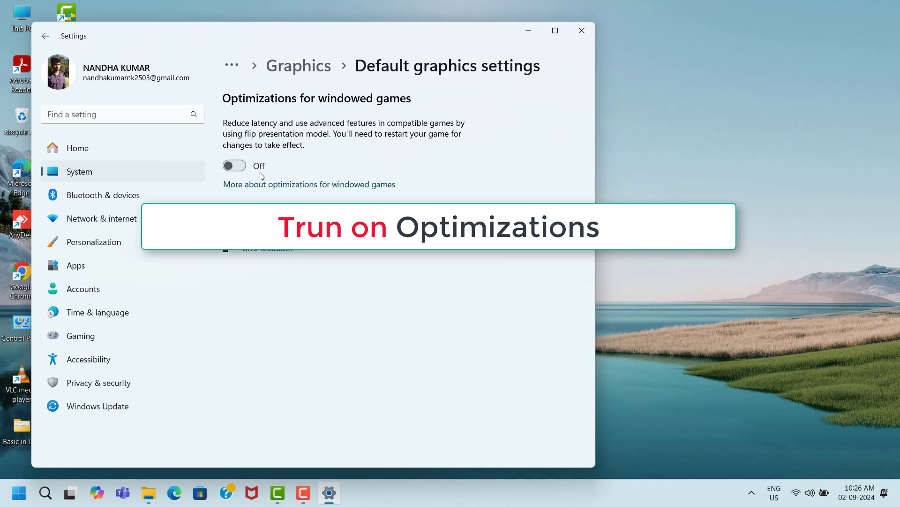
{"action": "left_click", "coordinate": [235, 165]}
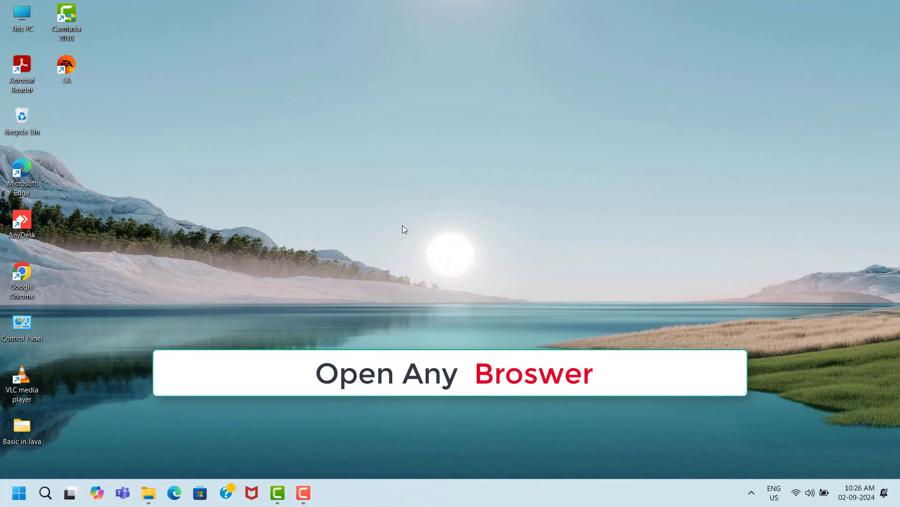
Switch to Google Chrome and search Google for "directx setup"
{"action": "double_click", "coordinate": [27, 274]}
{"action": "left_click", "coordinate": [298, 241]}
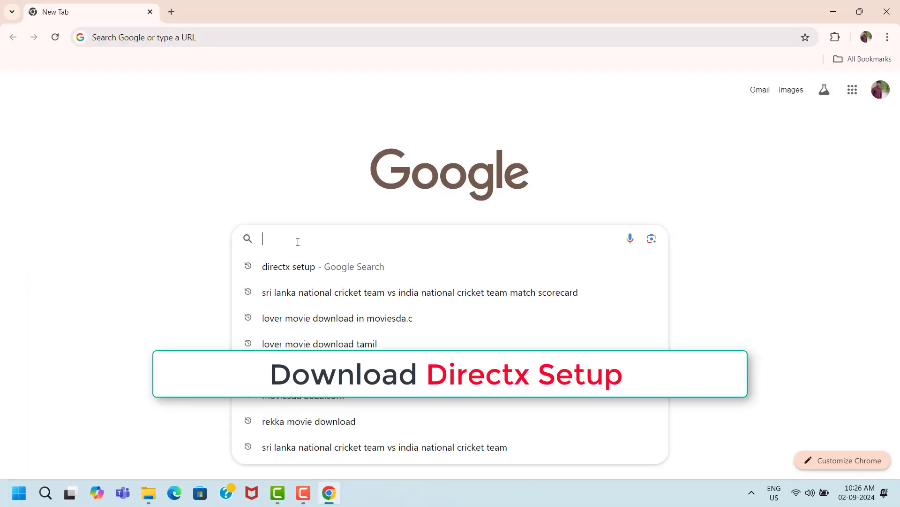
{"action": "type", "text": "directx setup"}
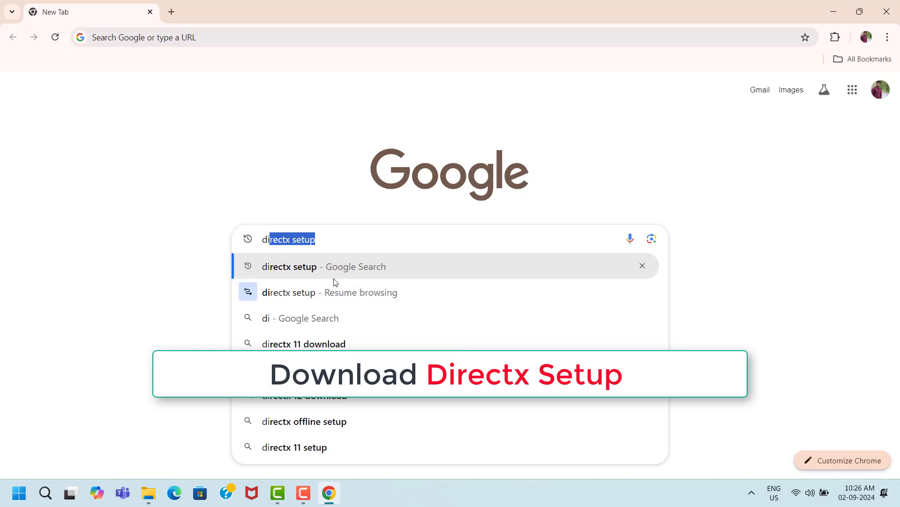
{"action": "left_click", "coordinate": [292, 267]}
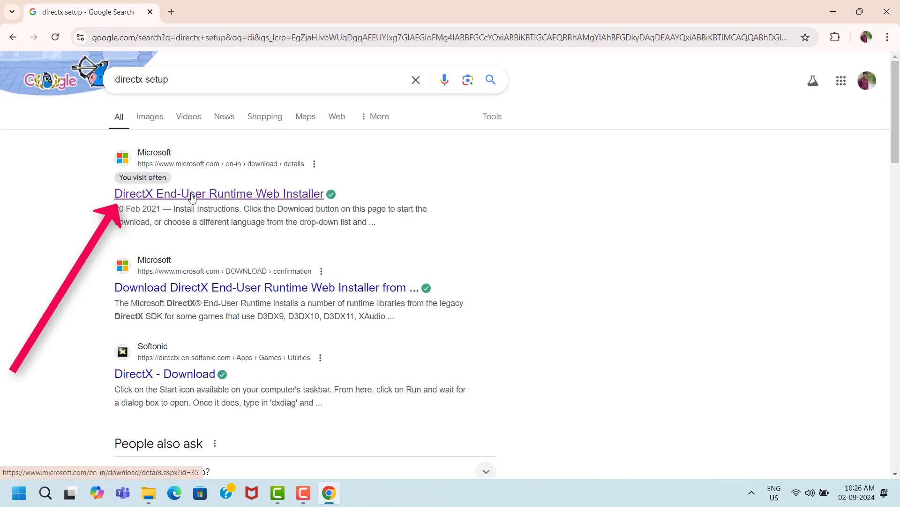
Open Microsoft's DirectX End-User Runtime Web Installer page, download dxwebsetup.exe and launch it
{"action": "left_click", "coordinate": [260, 196]}
{"action": "scroll", "coordinate": [281, 207], "scroll_direction": "down", "scroll_amount": 5}
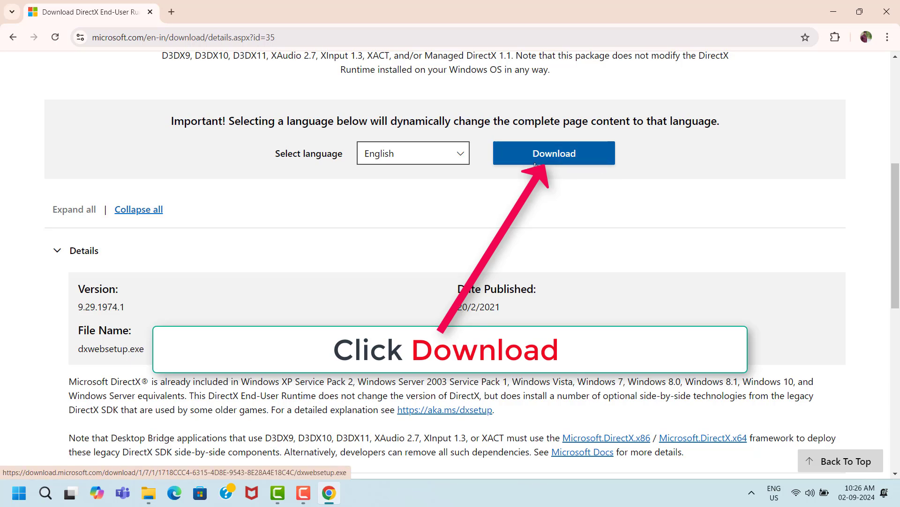
{"action": "left_click", "coordinate": [584, 156]}
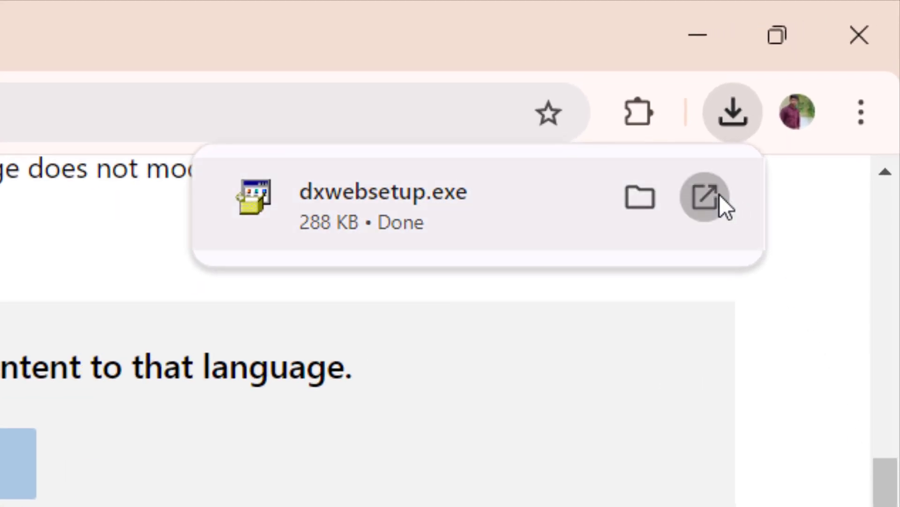
{"action": "left_click", "coordinate": [719, 194]}
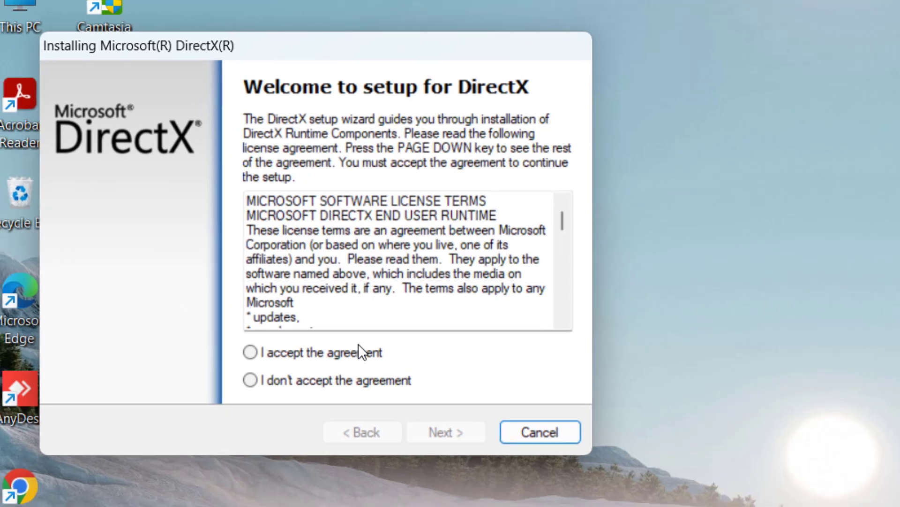
Accept the DirectX license agreement and advance the setup wizard past the Bing Bar offer
{"action": "left_click", "coordinate": [254, 352]}
{"action": "left_click", "coordinate": [455, 428]}
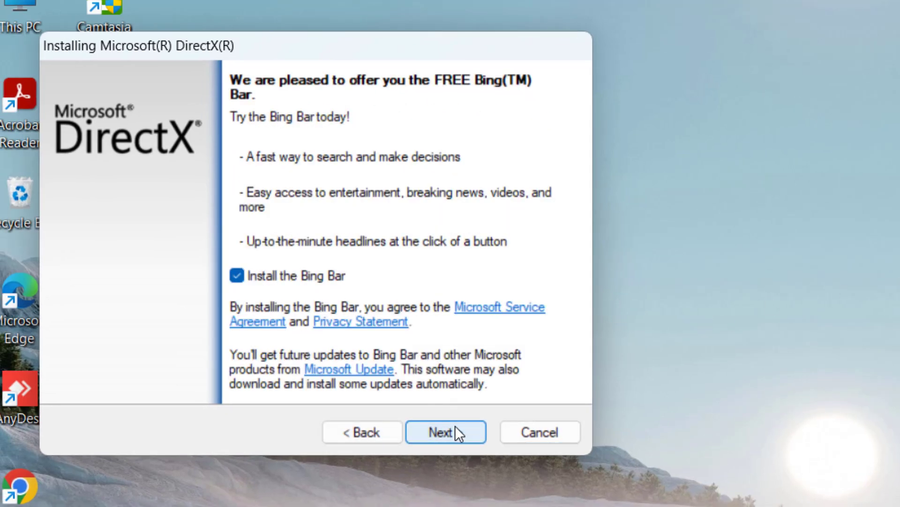
{"action": "left_click", "coordinate": [457, 430]}
{"action": "left_click", "coordinate": [458, 433]}
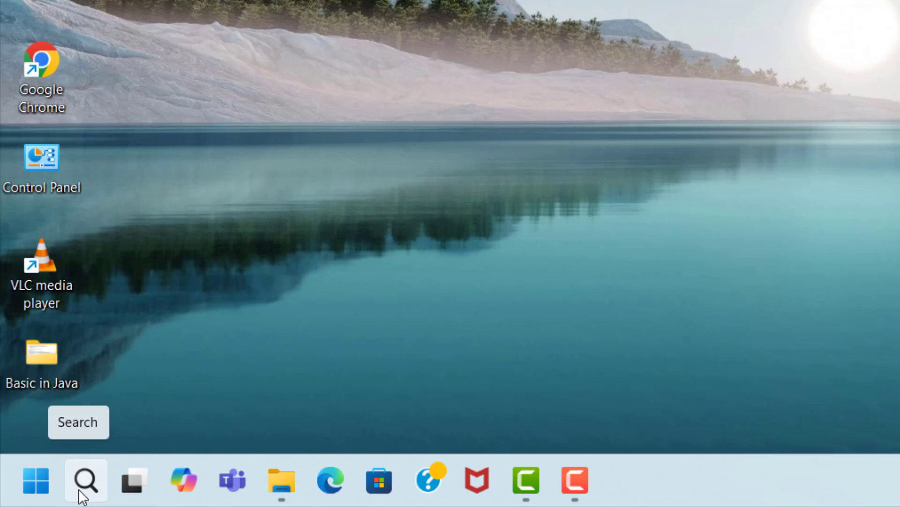
Find Device Manager through the Windows search and open it
{"action": "left_click", "coordinate": [80, 490]}
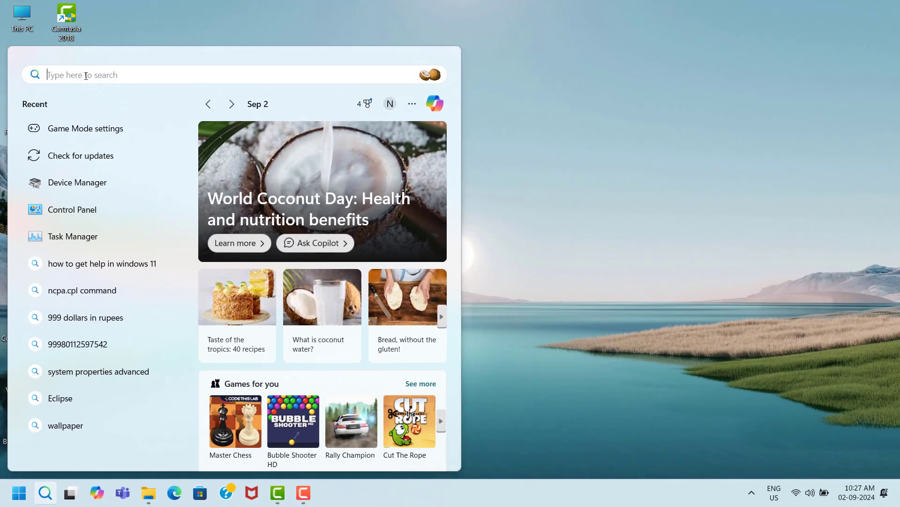
{"action": "type", "text": "d"}
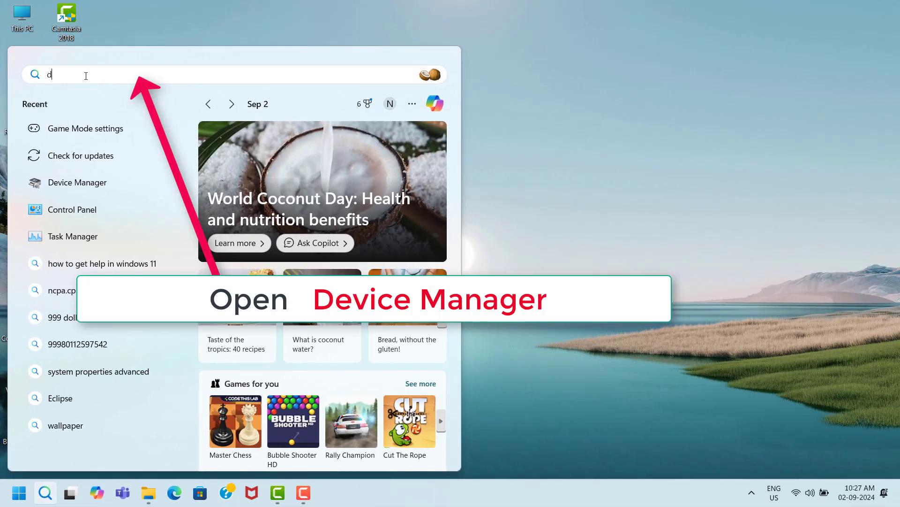
{"action": "type", "text": "ev"}
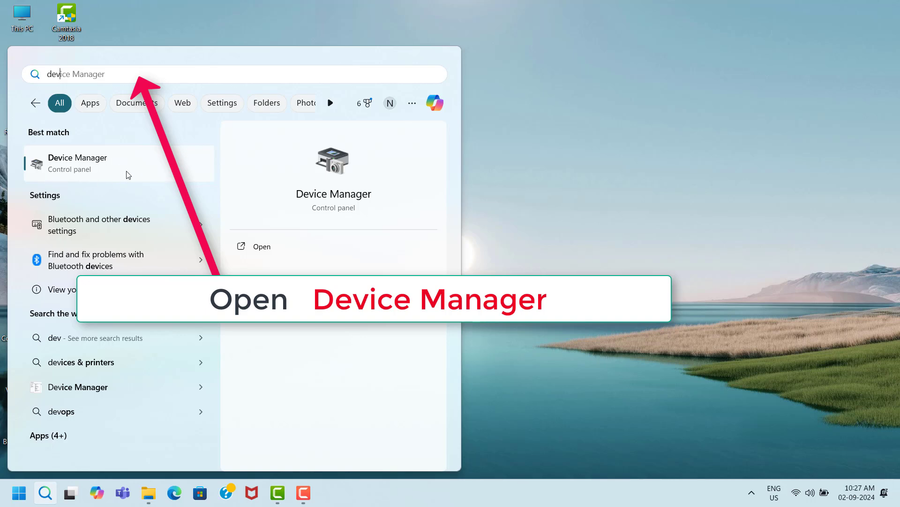
{"action": "left_click", "coordinate": [138, 169]}
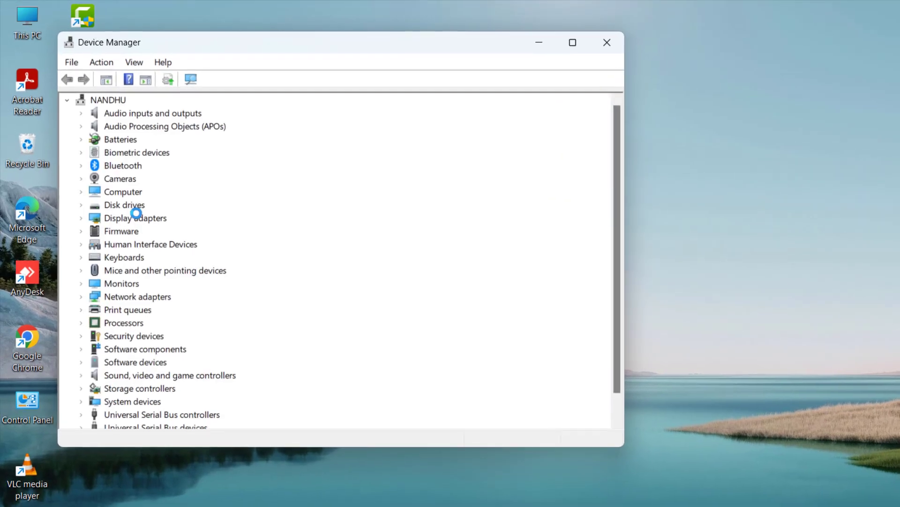
Expand the display adapters and start a driver update for the Intel(R) Iris(R) Xe Graphics device
{"action": "left_click", "coordinate": [119, 186]}
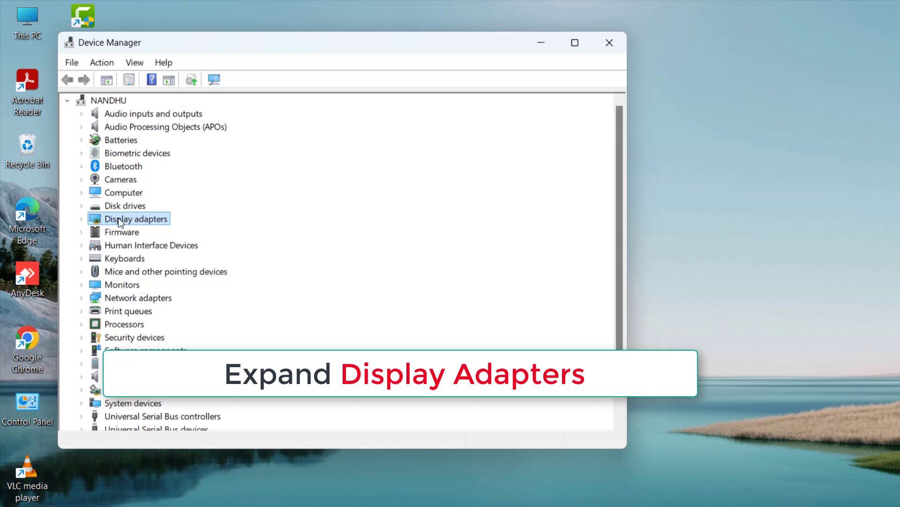
{"action": "left_click", "coordinate": [81, 219]}
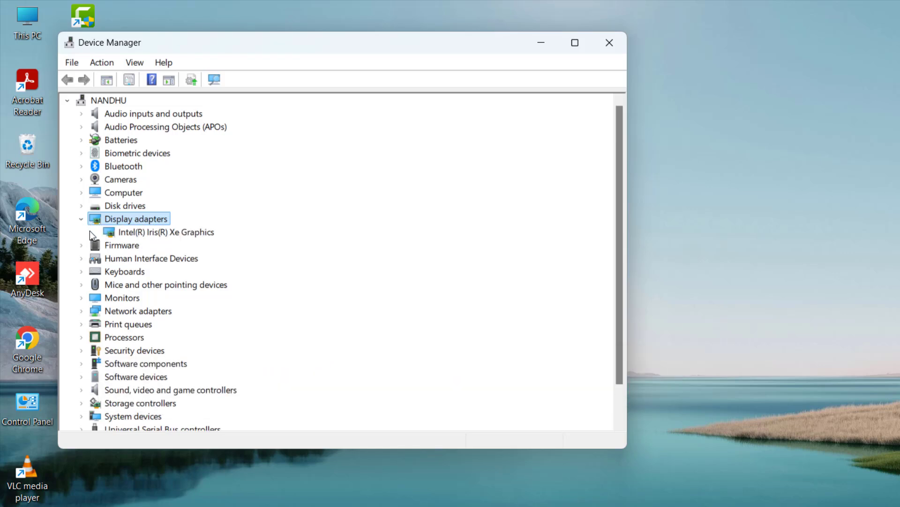
{"action": "left_click", "coordinate": [186, 233]}
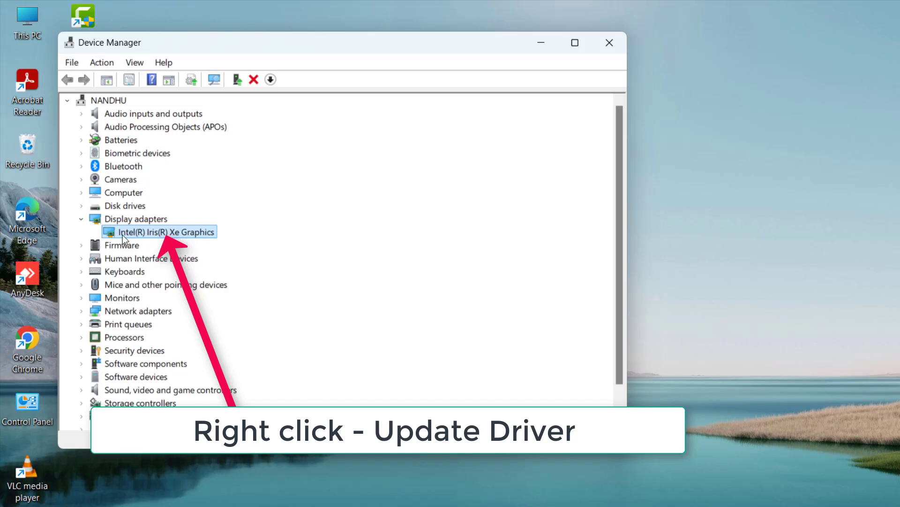
{"action": "right_click", "coordinate": [195, 233]}
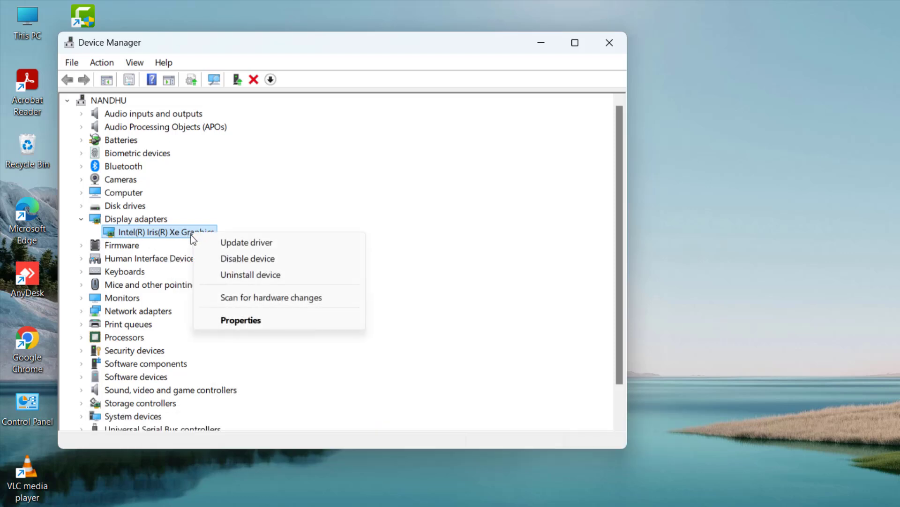
{"action": "left_click", "coordinate": [237, 243]}
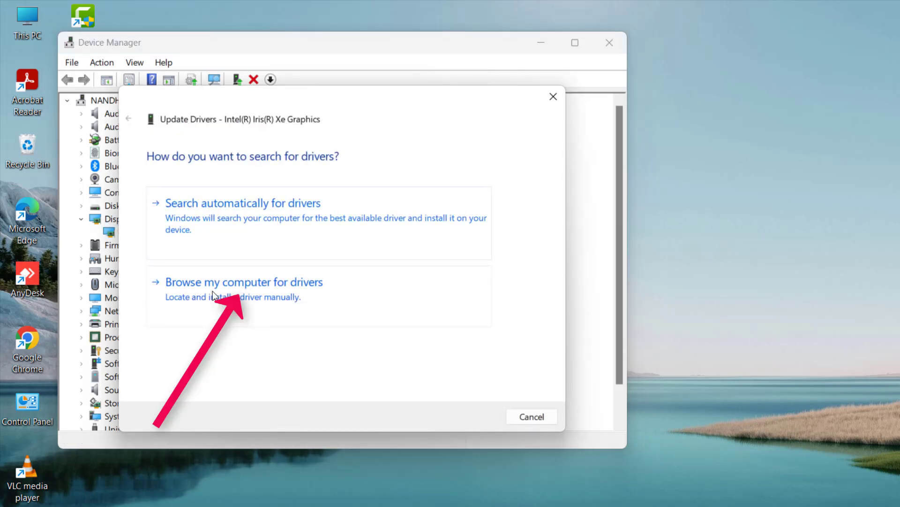
Choose to browse the computer for drivers, pick Intel(R) Iris(R) Xe Graphics from the list of available drivers and install it
{"action": "left_click", "coordinate": [265, 296]}
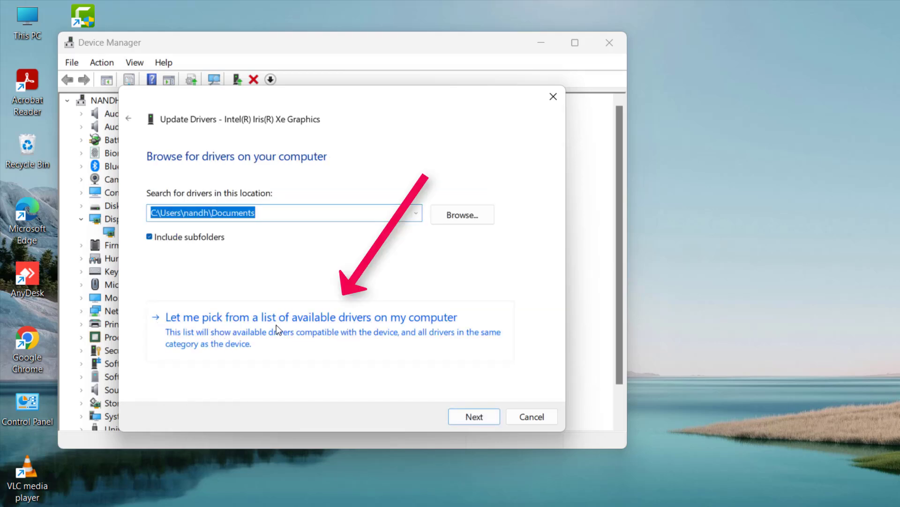
{"action": "left_click", "coordinate": [325, 323]}
{"action": "left_click", "coordinate": [165, 280]}
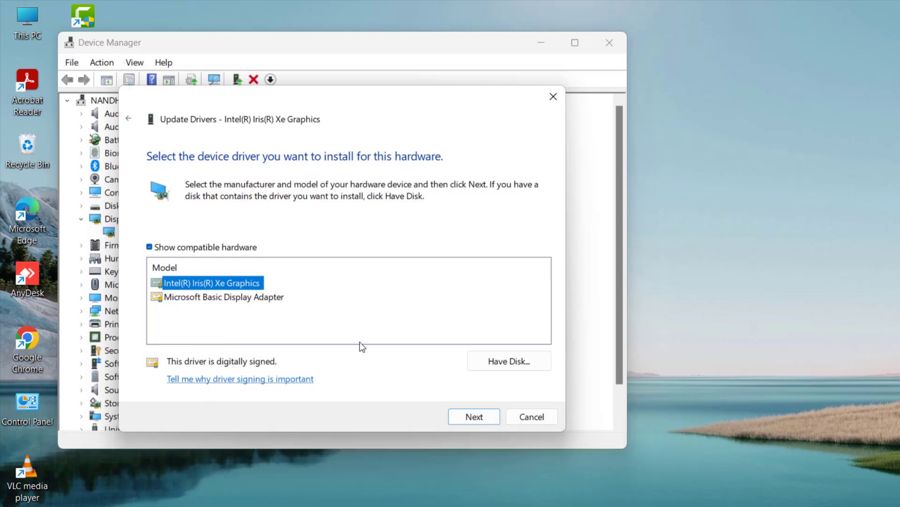
{"action": "left_click", "coordinate": [458, 416]}
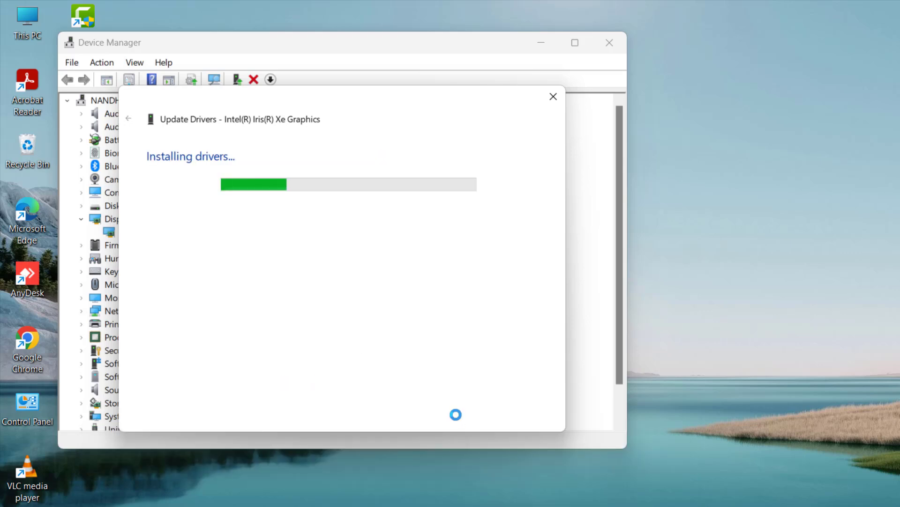